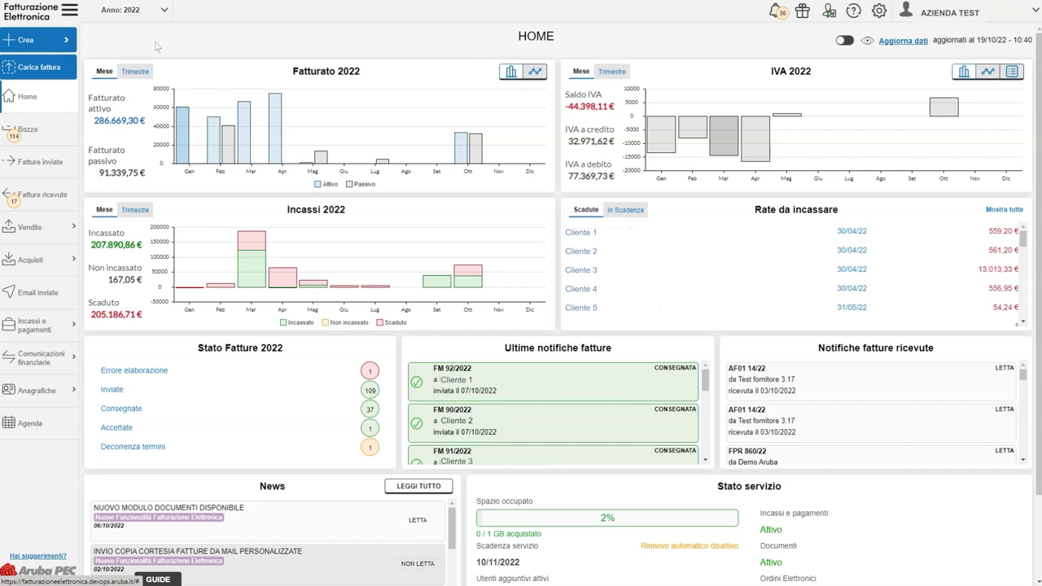
# Start a new purchase order and set its requested fulfilment date to 31/10/2022
pyautogui.click(57, 45)
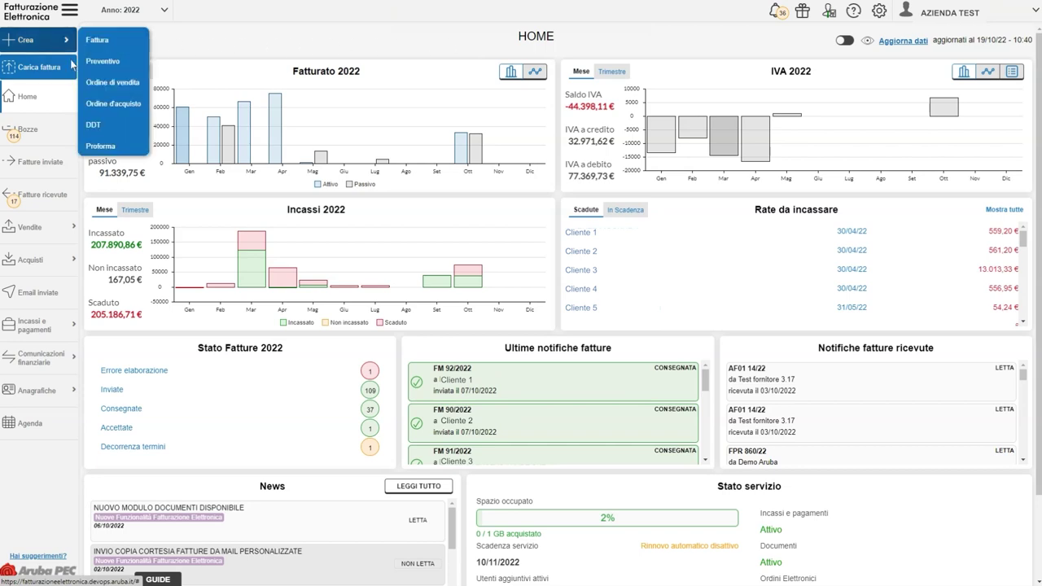
pyautogui.click(112, 103)
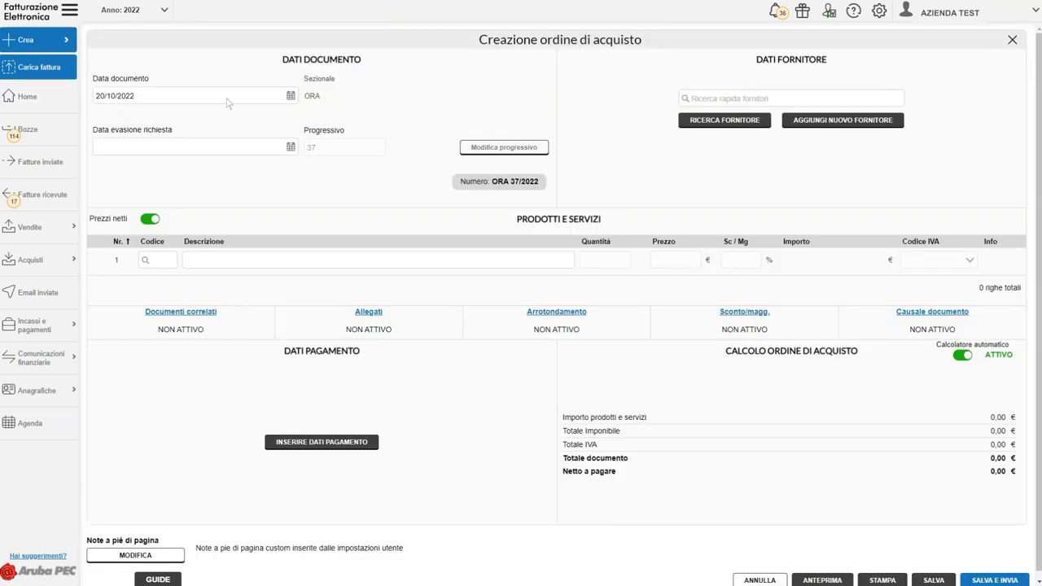
pyautogui.click(291, 96)
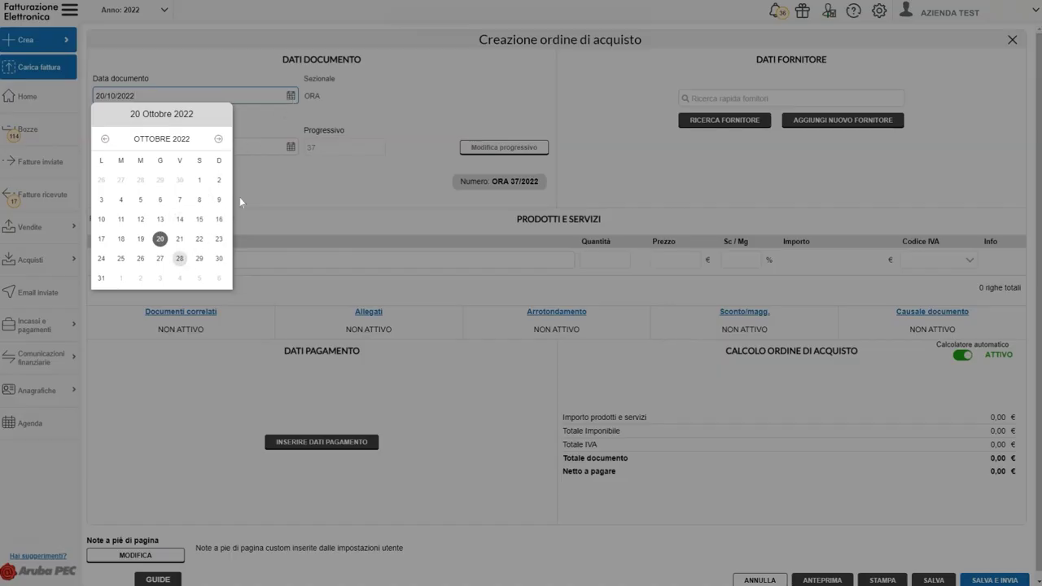
pyautogui.click(290, 147)
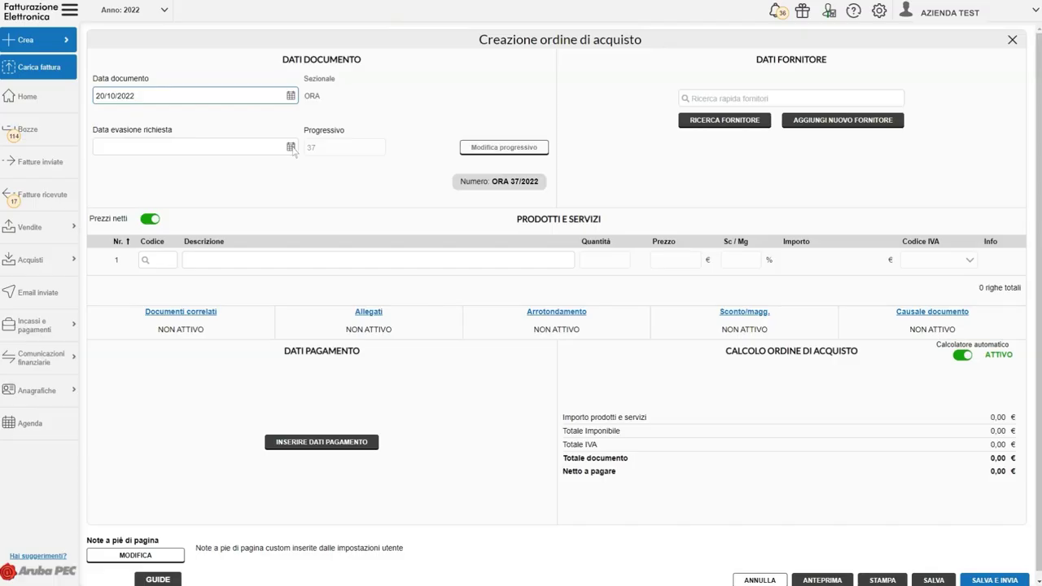
pyautogui.click(292, 147)
pyautogui.click(104, 327)
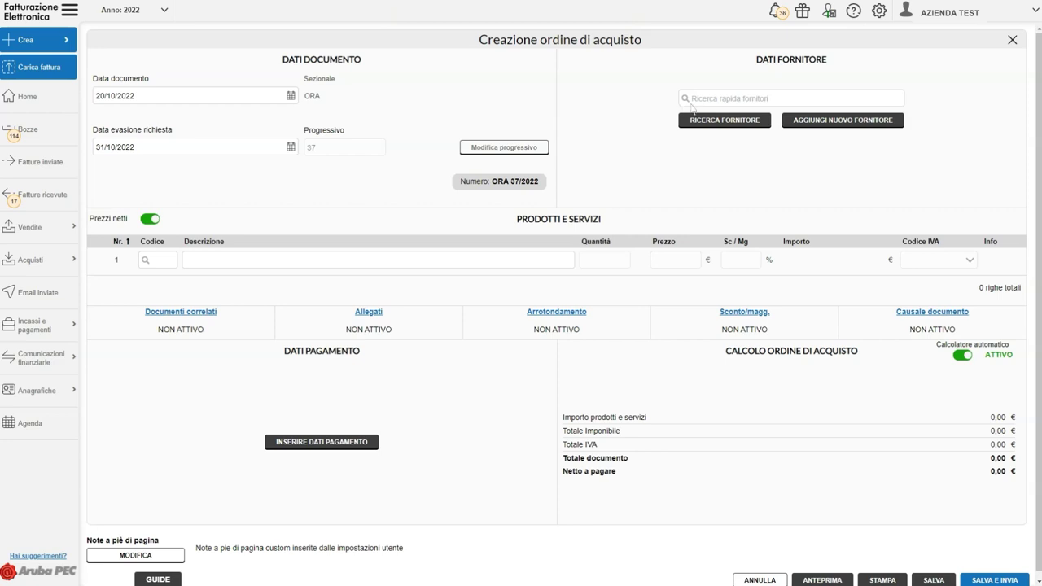
# Add FORNITORE 1 to the order through the quick supplier search and remove it again
pyautogui.click(745, 98)
pyautogui.write('FORNITORE')
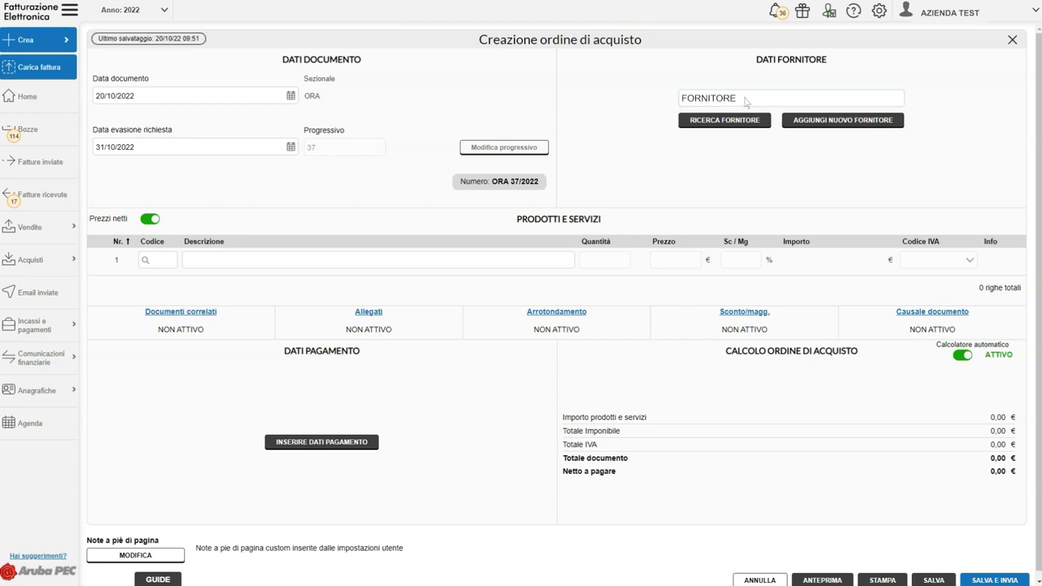
pyautogui.click(757, 126)
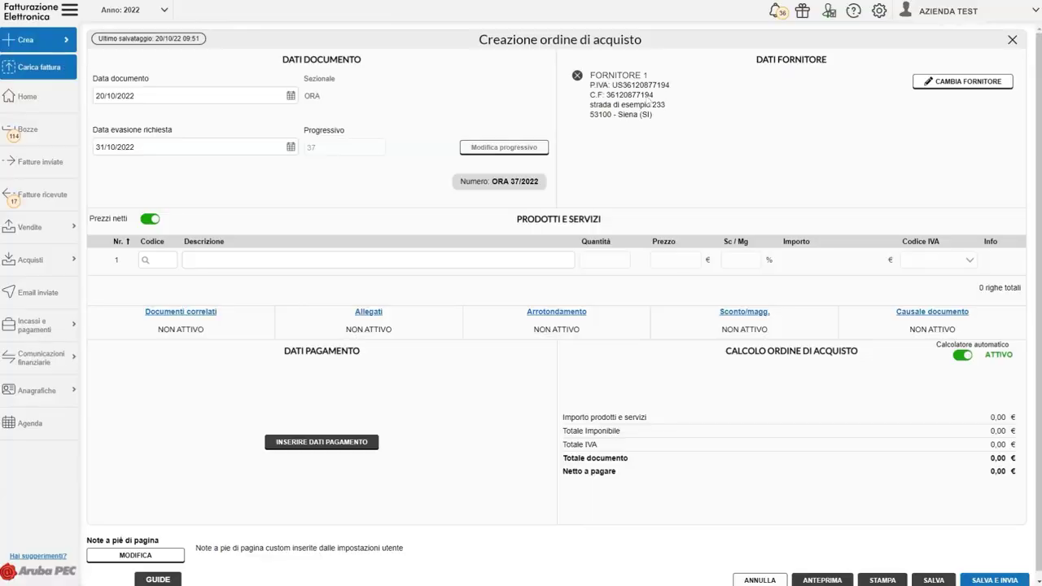
pyautogui.click(578, 77)
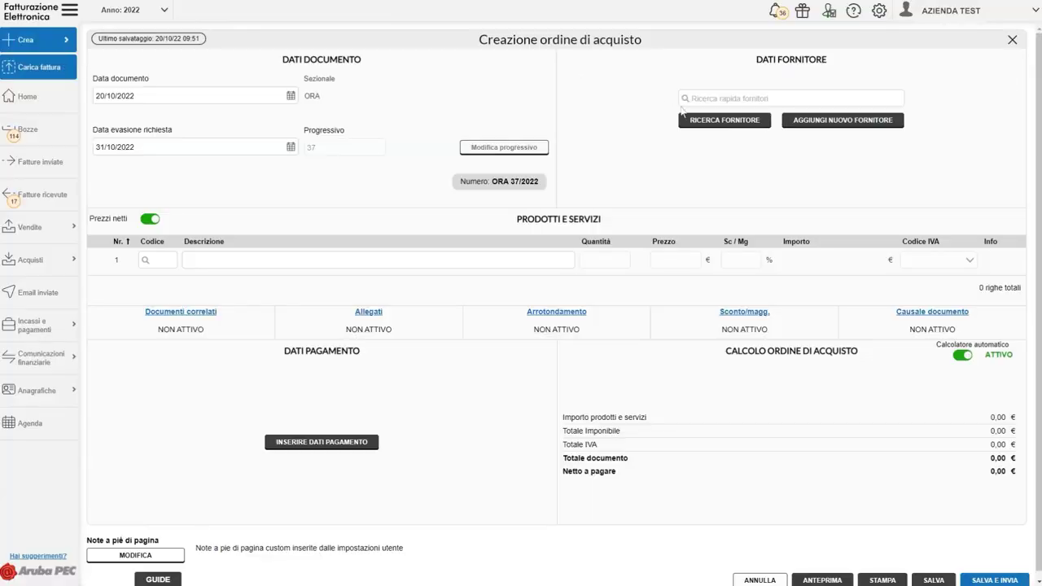
# Examine the list of saved suppliers and the form for entering a new supplier, closing both without changes
pyautogui.click(735, 122)
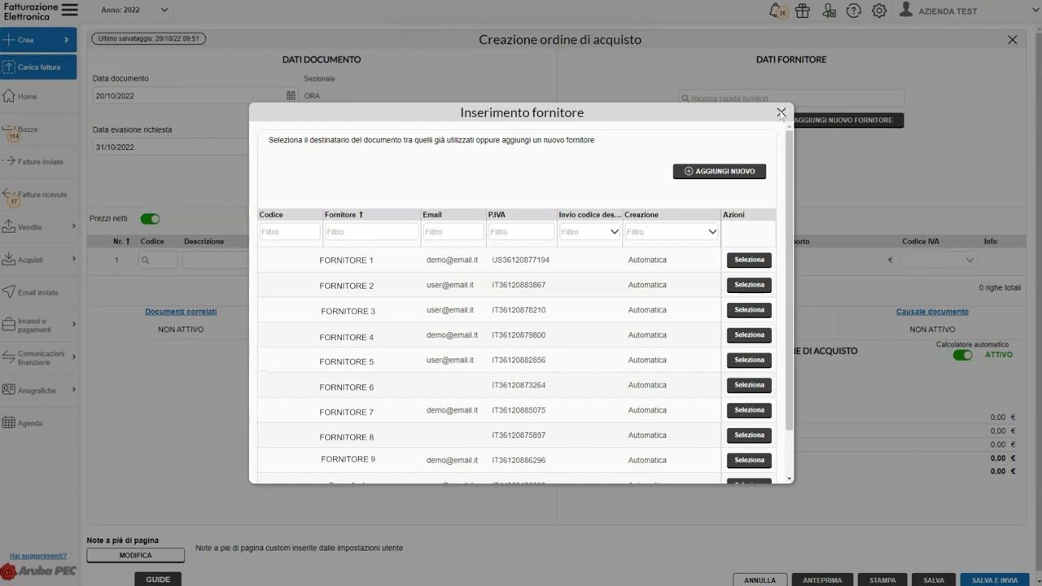
pyautogui.click(781, 113)
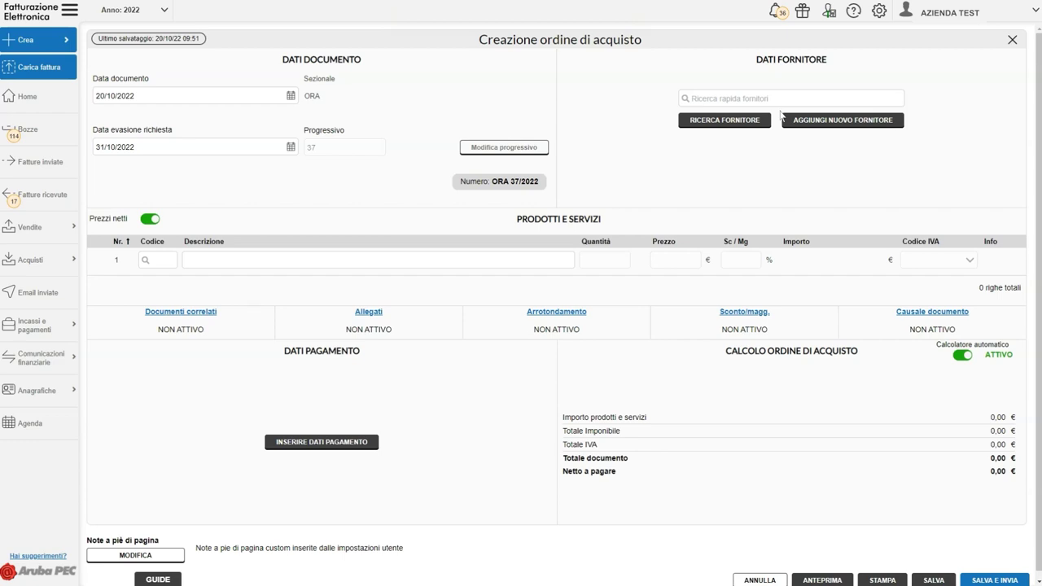
pyautogui.click(840, 124)
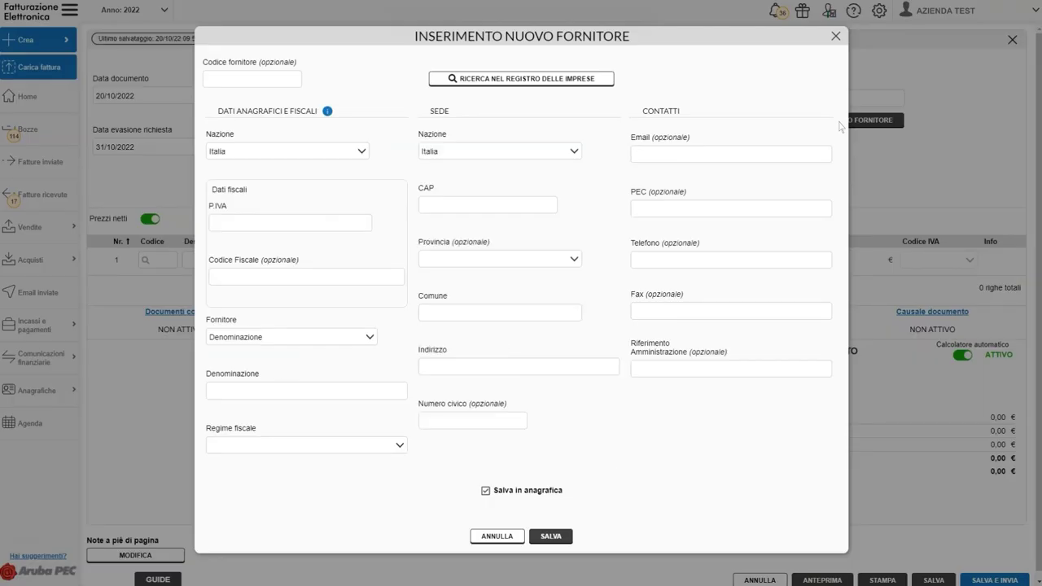
pyautogui.click(836, 37)
# Assign FORNITORE A to the purchase order from the list of saved suppliers
pyautogui.click(725, 122)
pyautogui.click(747, 260)
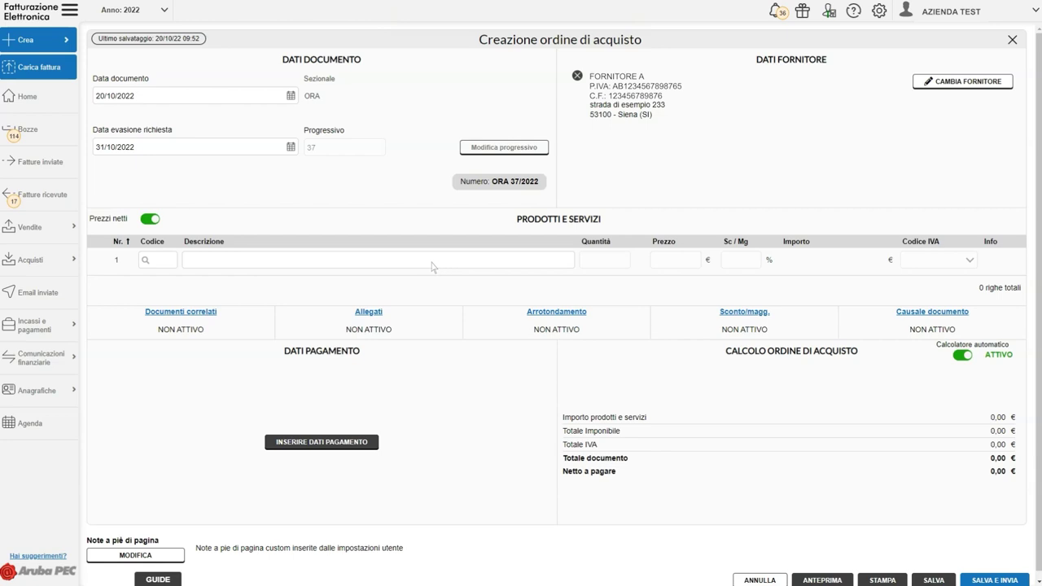
# Add the product lines "prodotto" and "prodotto 1" to the purchase order
pyautogui.click(354, 267)
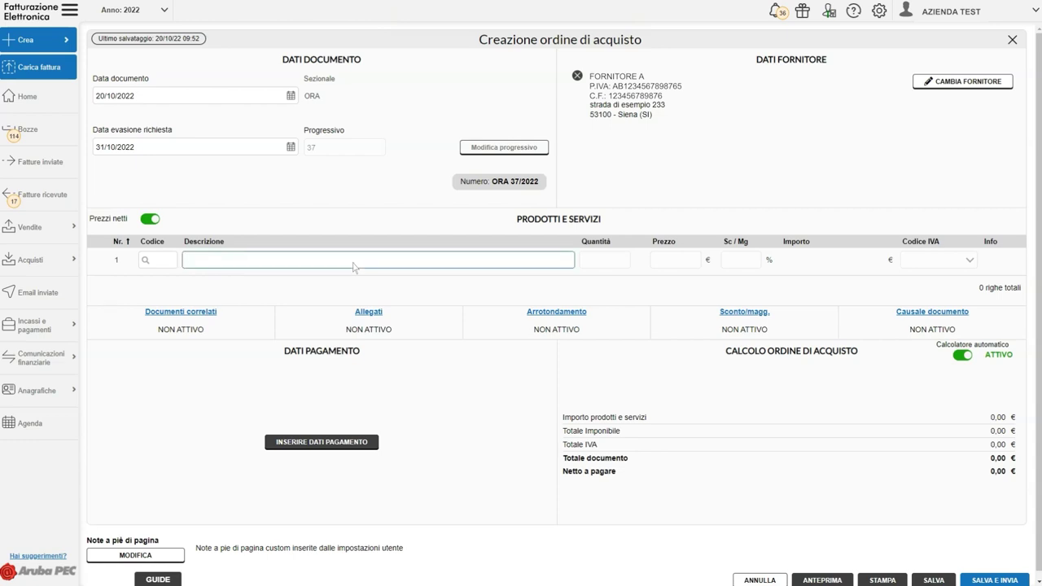
pyautogui.write('prodotto')
pyautogui.press('Return')
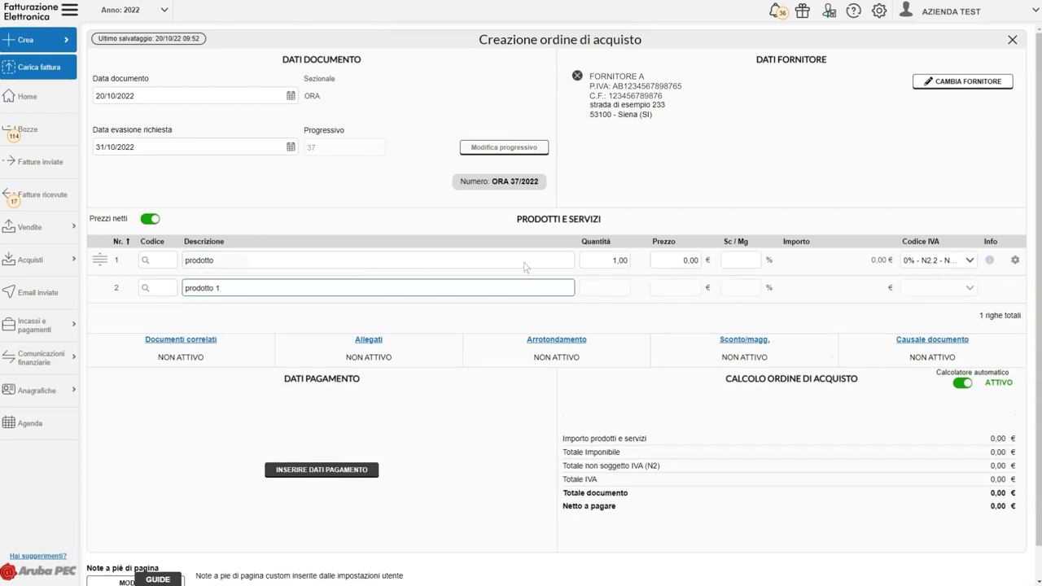
# Give the first product line a quantity of 3, a price of 185 € and a discount of -25%
pyautogui.click(598, 263)
pyautogui.write('3')
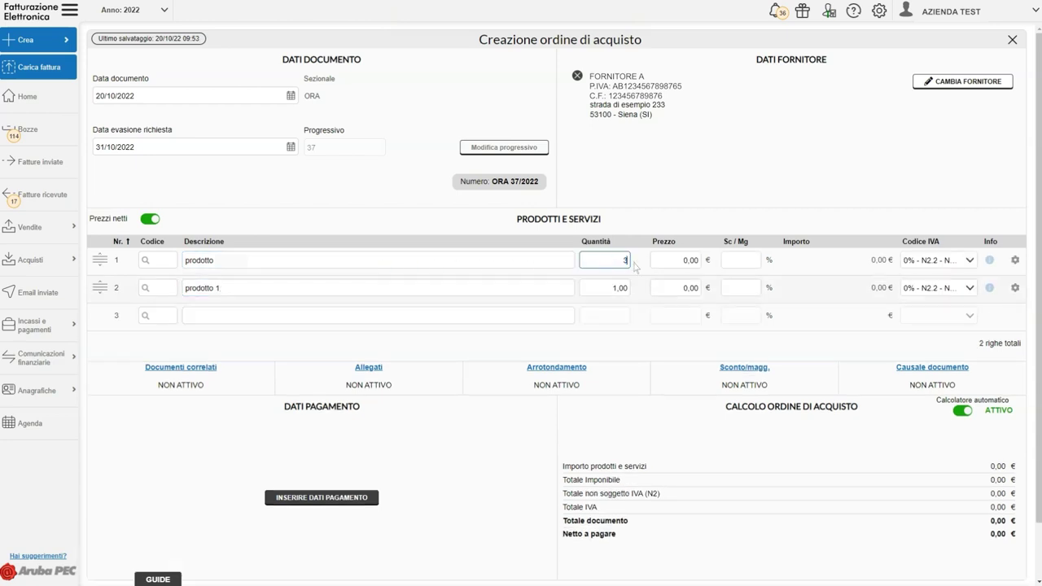
pyautogui.click(662, 265)
pyautogui.write('185')
pyautogui.click(713, 267)
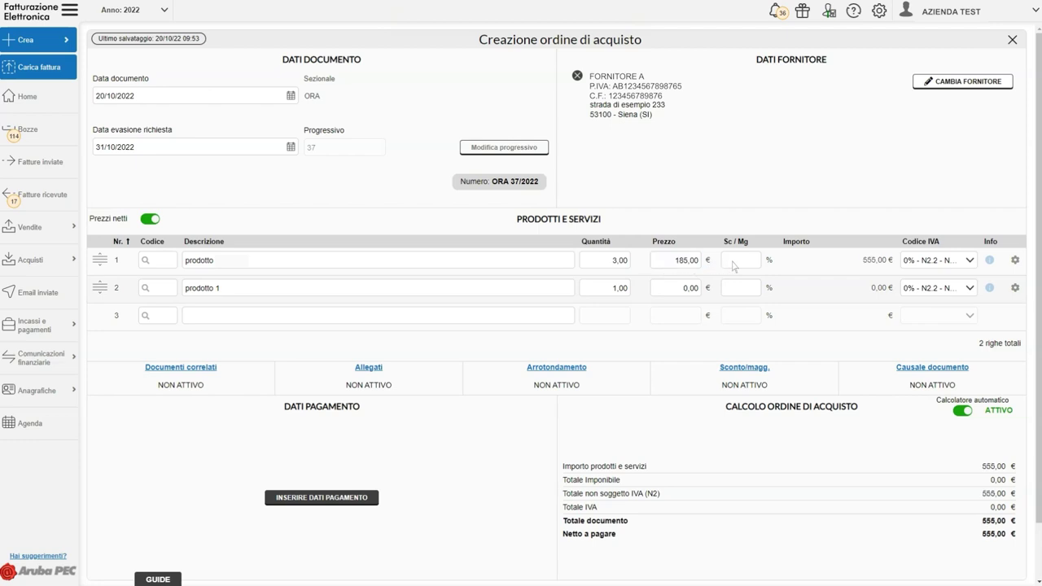
pyautogui.click(735, 266)
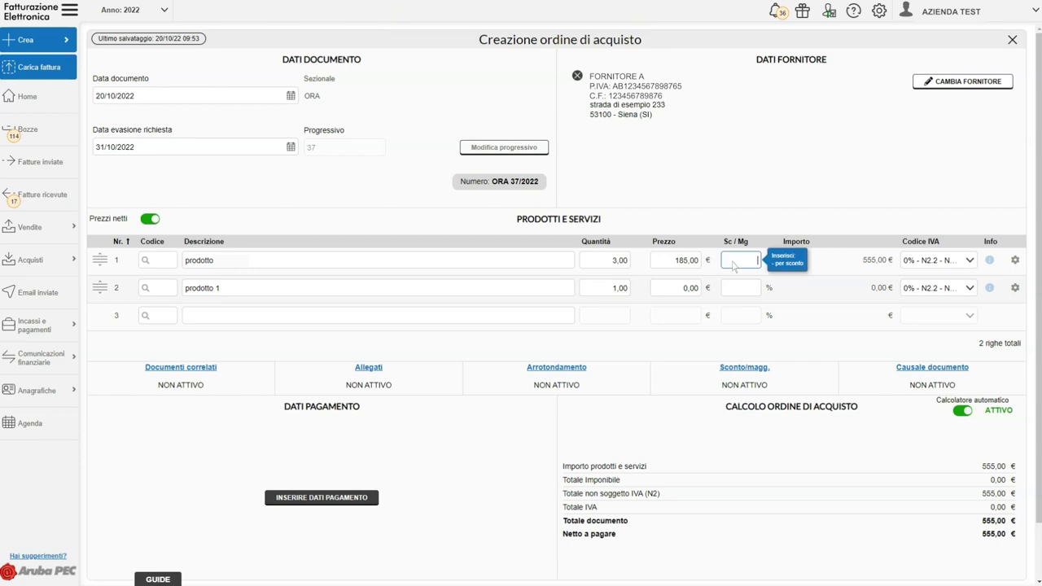
pyautogui.write('-25')
# Duplicate the first product line and delete the surplus line, confirming the deletion
pyautogui.click(1015, 260)
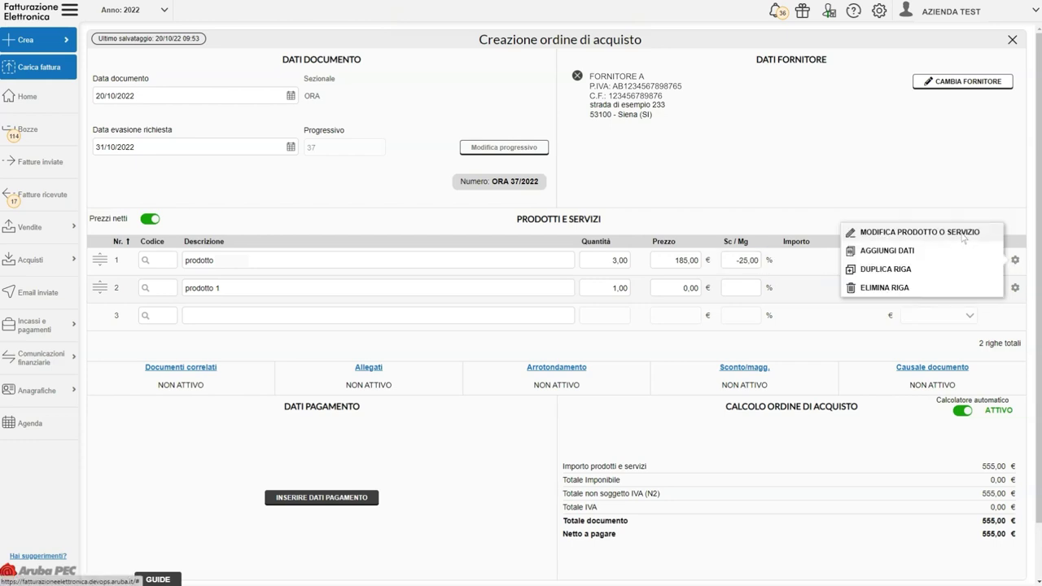
pyautogui.click(959, 270)
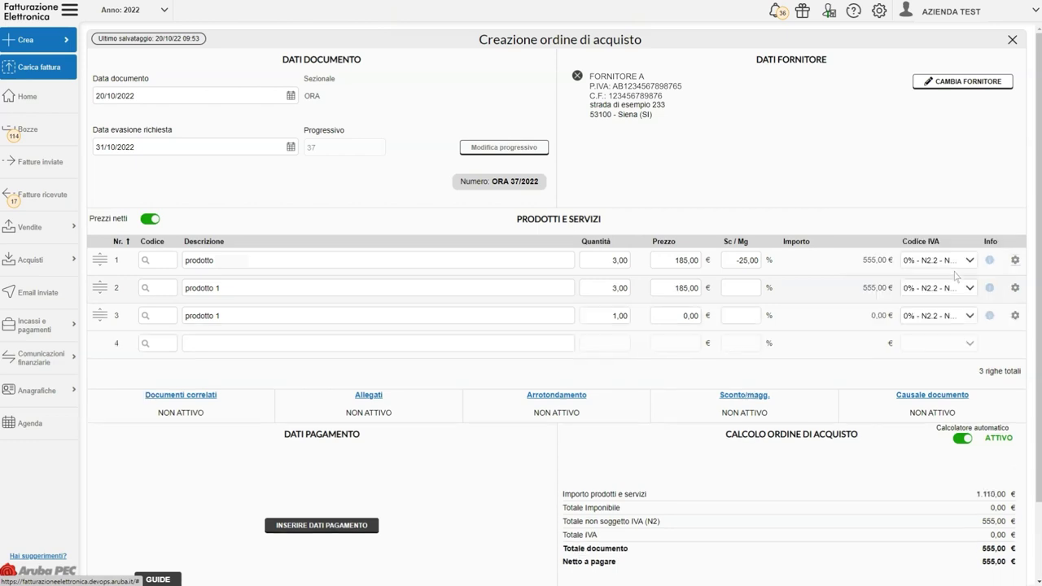
pyautogui.click(1014, 261)
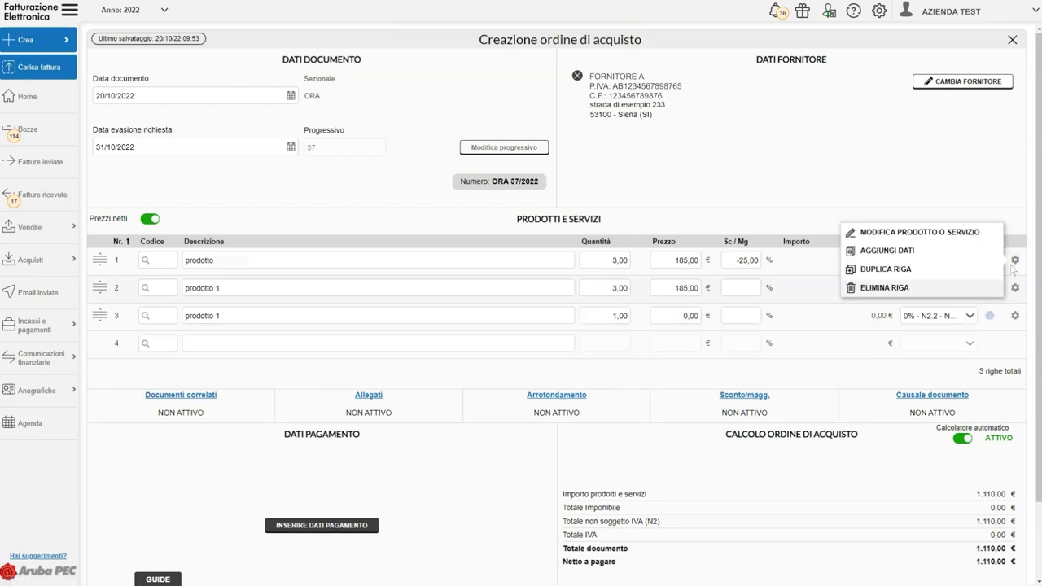
pyautogui.click(948, 291)
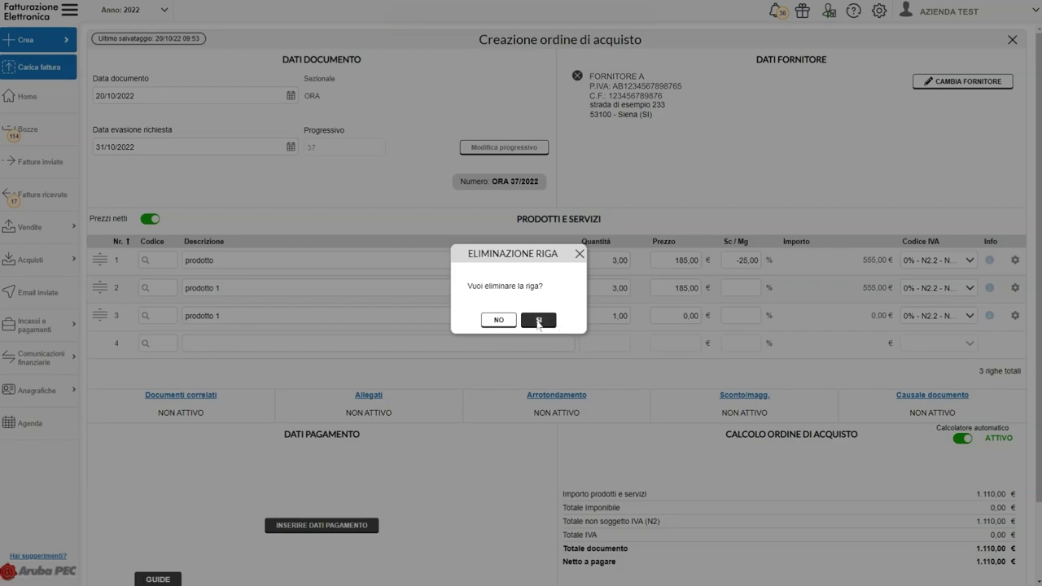
pyautogui.click(540, 323)
# Examine the additional data sections for the first product line, including dates, administration reference and other data, and cancel without saving
pyautogui.click(1015, 261)
pyautogui.click(962, 253)
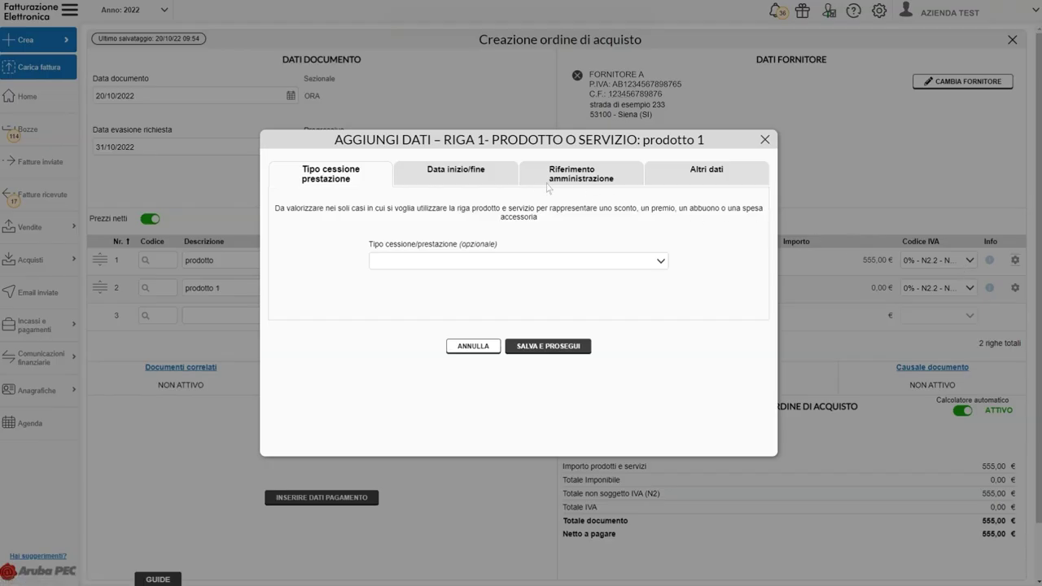
pyautogui.click(500, 177)
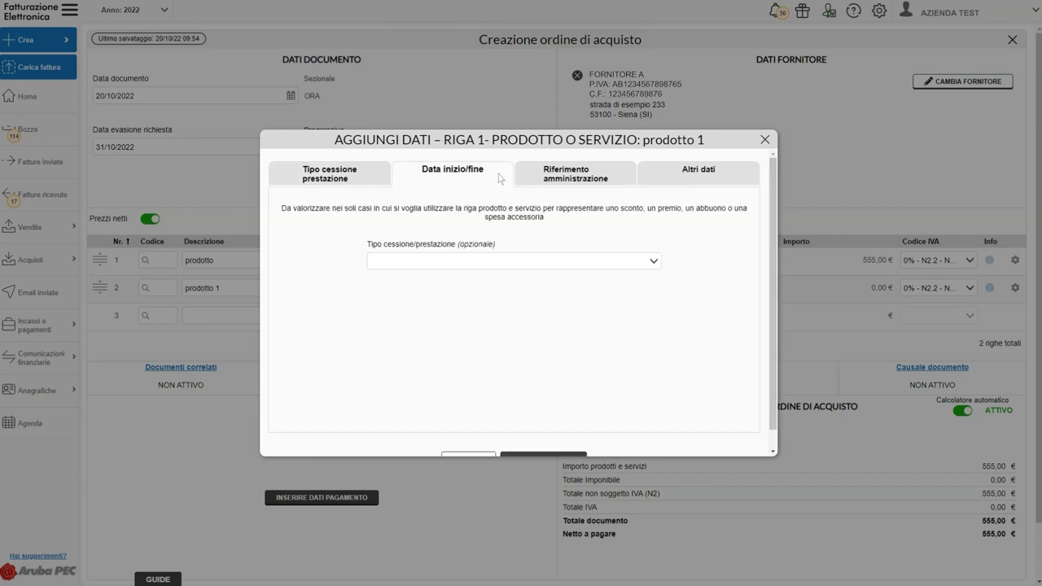
pyautogui.click(541, 179)
pyautogui.click(721, 178)
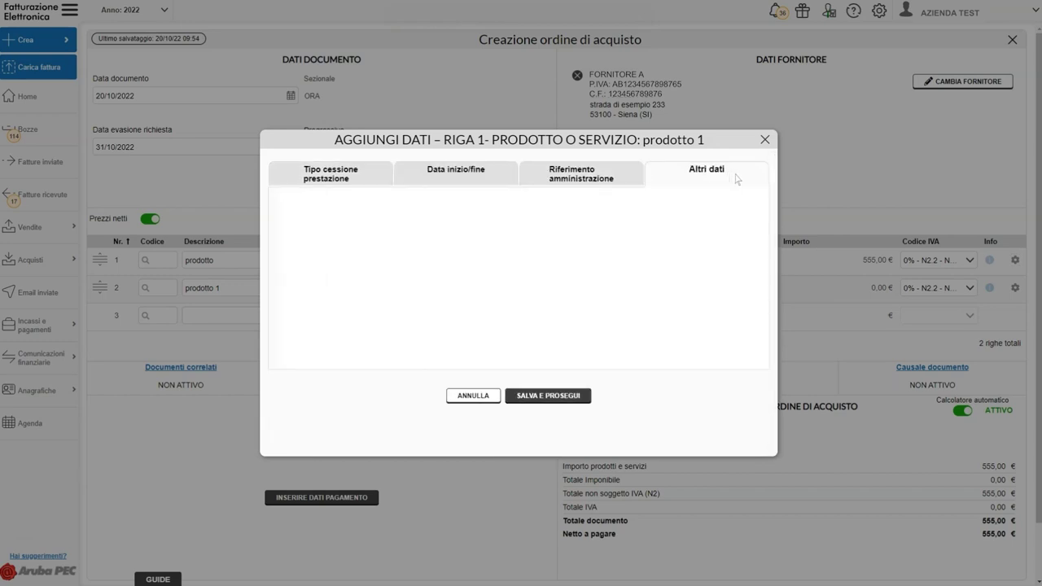
pyautogui.click(473, 347)
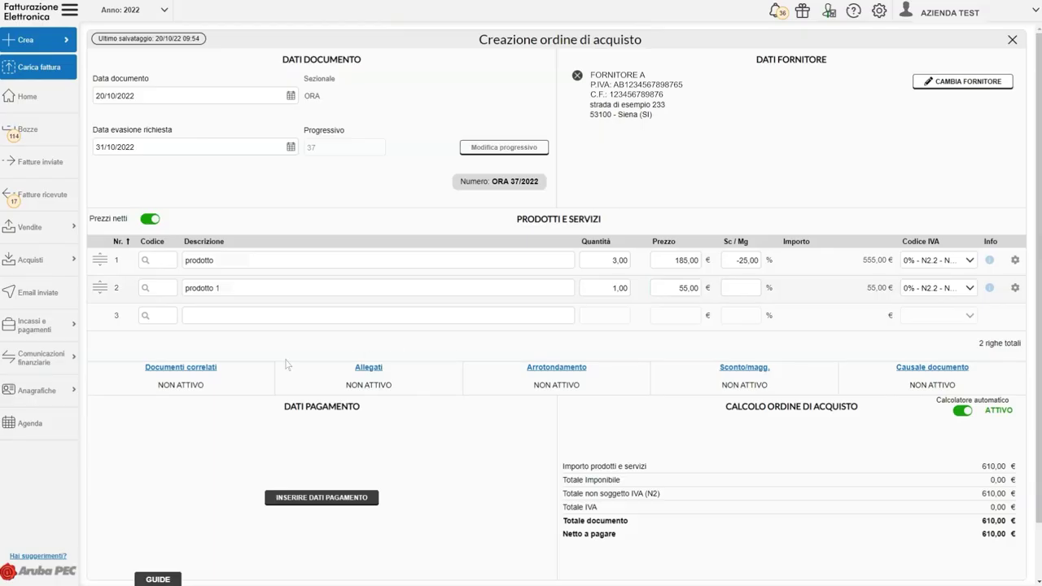
# Activate related documents and attachments in turn to examine their options, cancelling each without saving
pyautogui.click(182, 369)
pyautogui.click(520, 294)
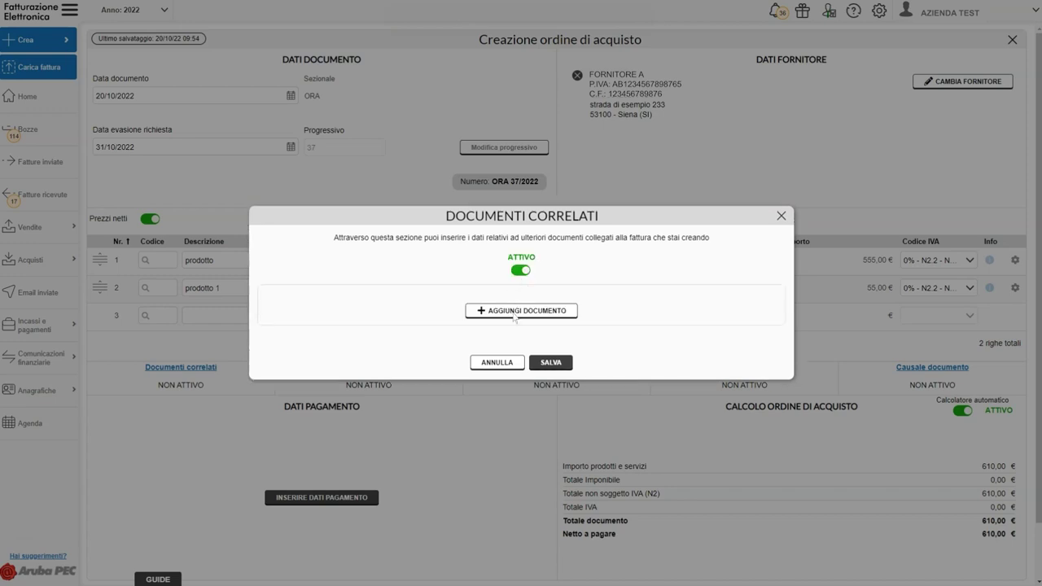
pyautogui.click(502, 362)
pyautogui.click(373, 371)
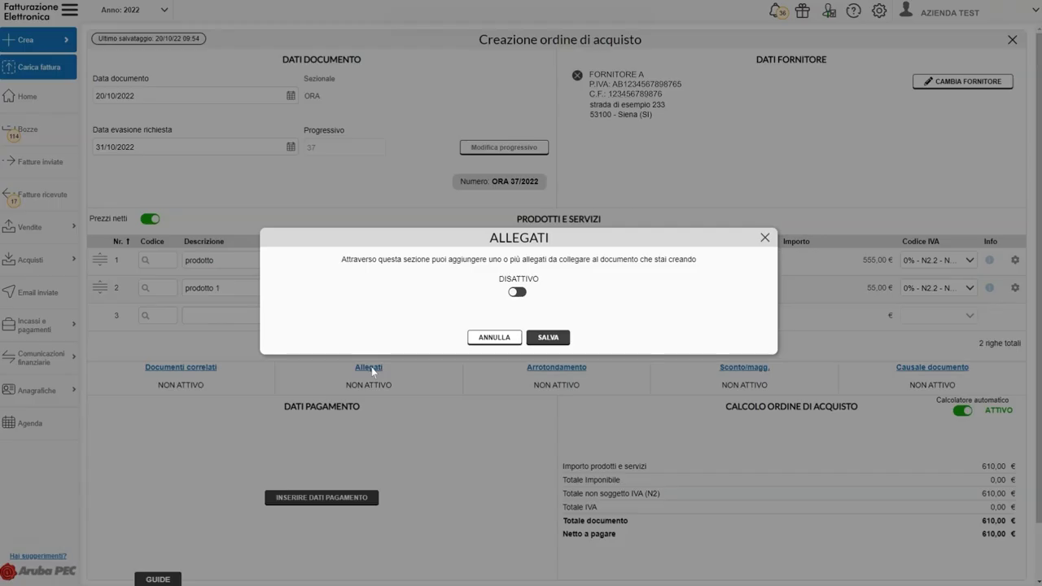
pyautogui.click(518, 292)
pyautogui.click(498, 384)
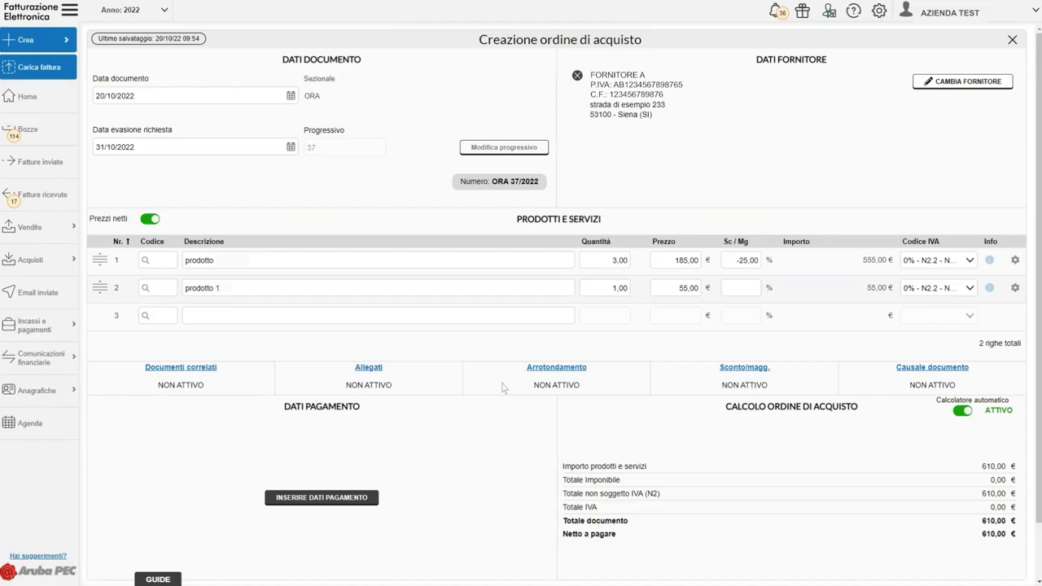
# Activate rounding and the document-level discount or surcharge in turn to examine their options, cancelling each
pyautogui.click(551, 371)
pyautogui.click(521, 295)
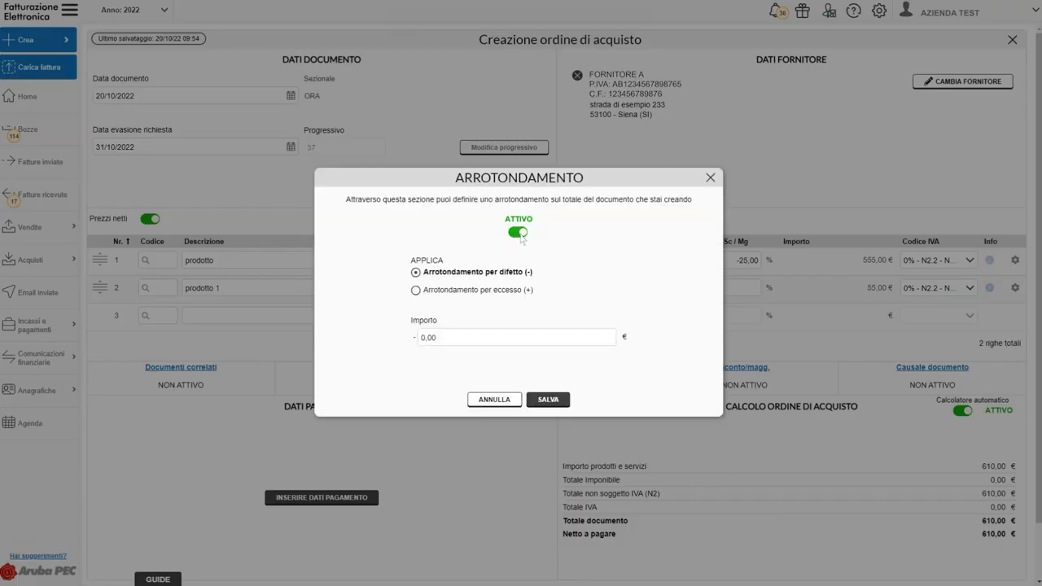
pyautogui.click(494, 399)
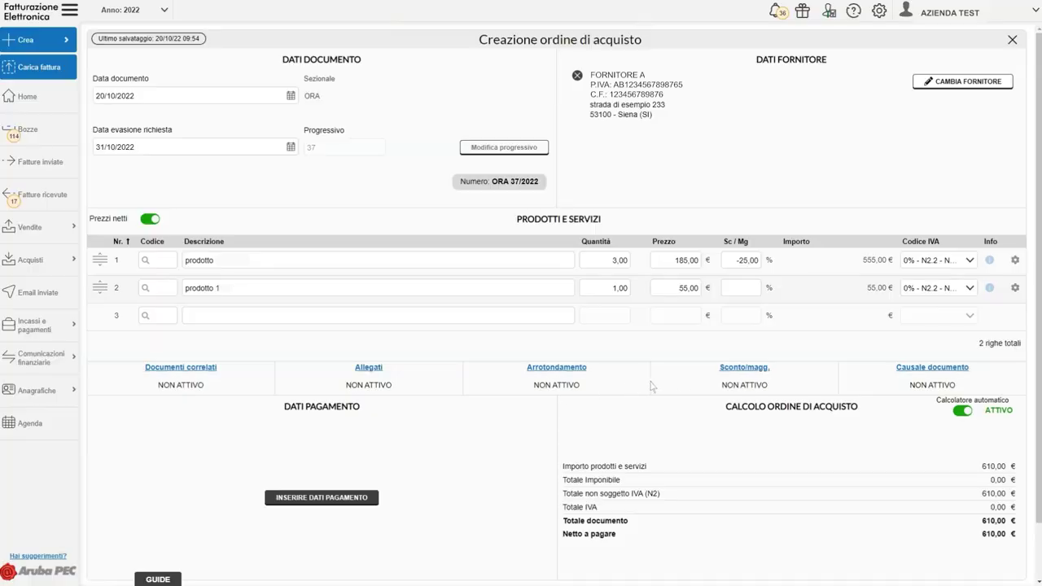
pyautogui.click(741, 373)
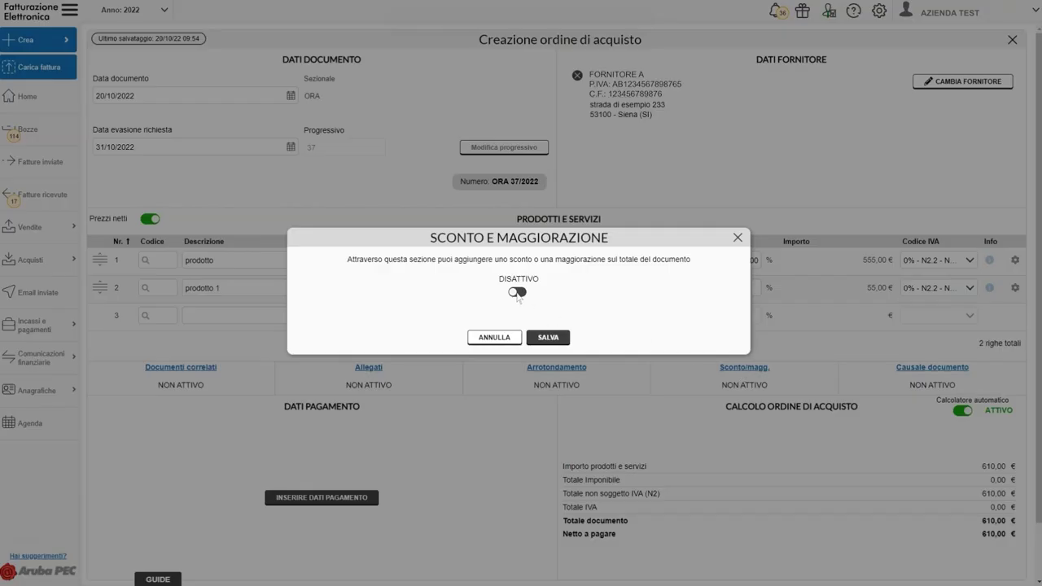
pyautogui.click(519, 293)
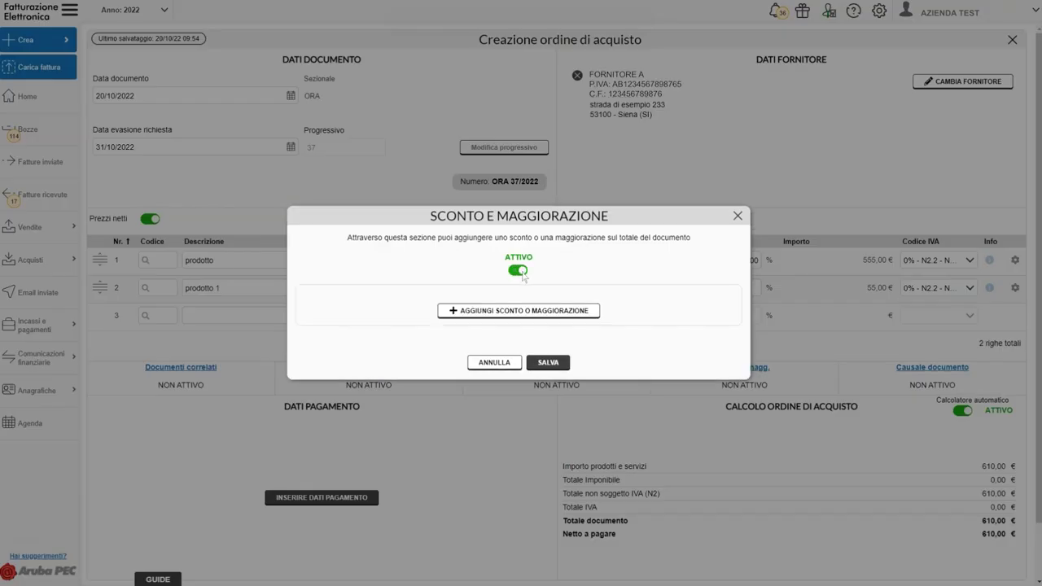
pyautogui.click(495, 362)
# Activate the document reasons, add the reason "Causale ordine di acquisto" and save it to the order
pyautogui.click(931, 373)
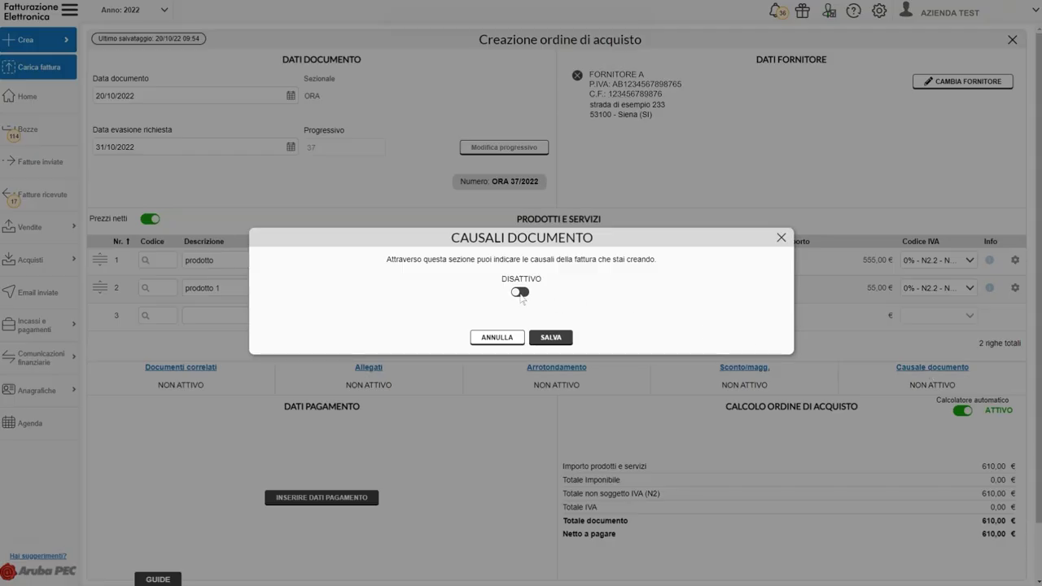
pyautogui.click(521, 293)
pyautogui.click(521, 311)
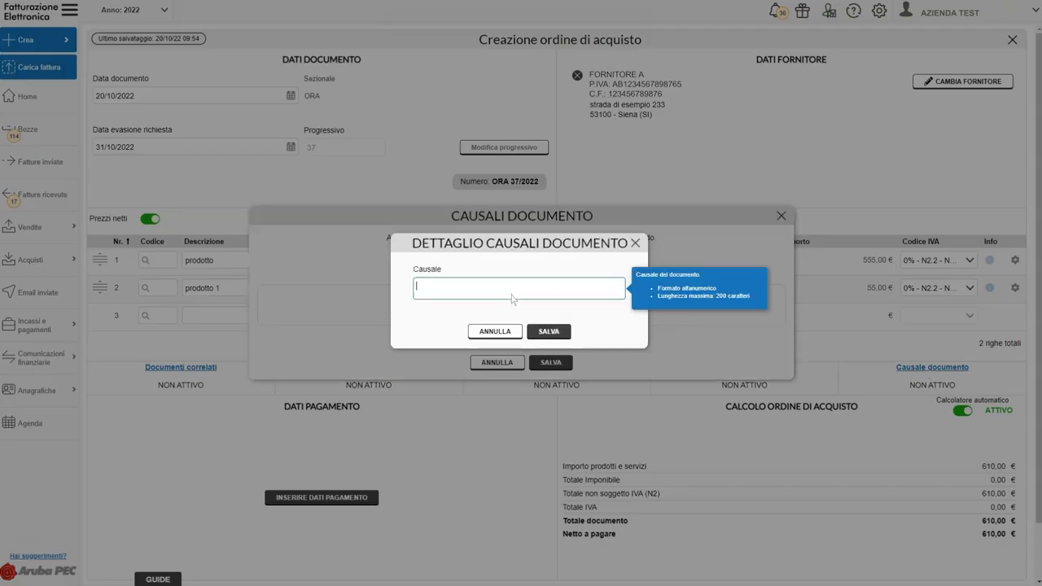
pyautogui.write('Causale ordine di acquisto')
pyautogui.click(548, 332)
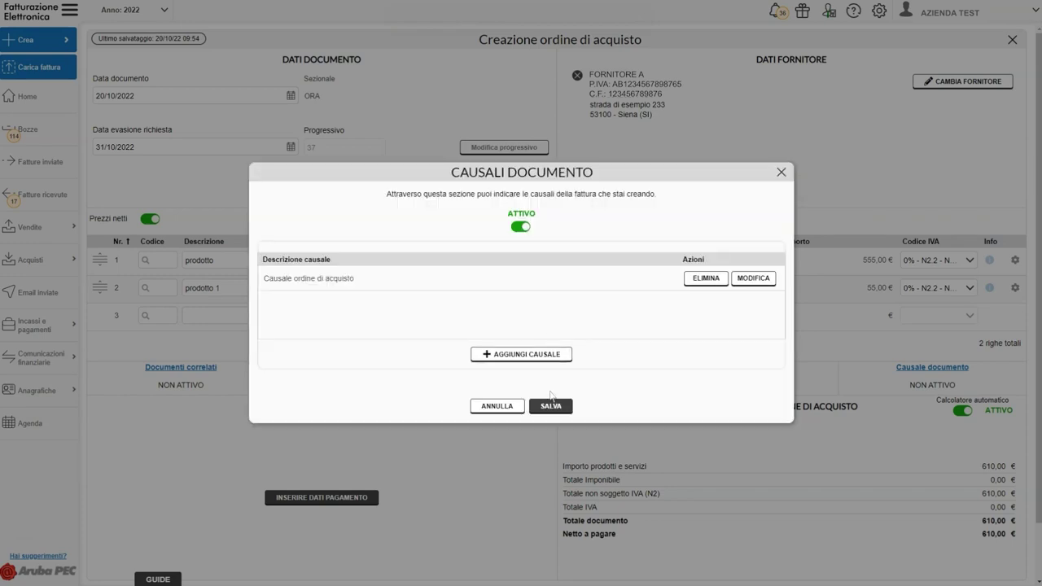
pyautogui.click(551, 406)
# Insert payment data with the method Bonifico 30 60 90 GG FM DF, check the instalment breakdown and continue to the other data
pyautogui.scroll(-1, 516, 418)
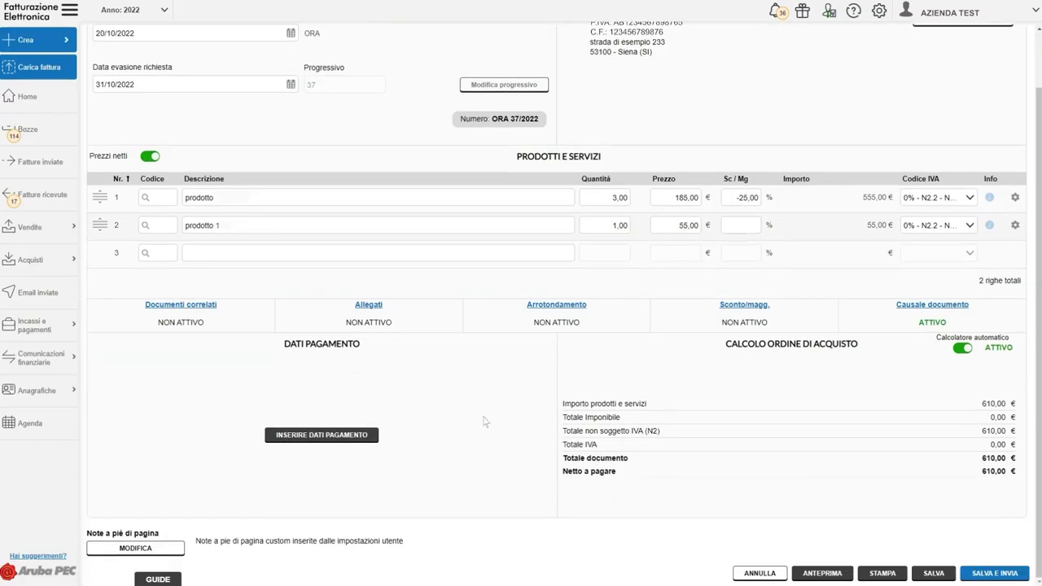
pyautogui.click(328, 436)
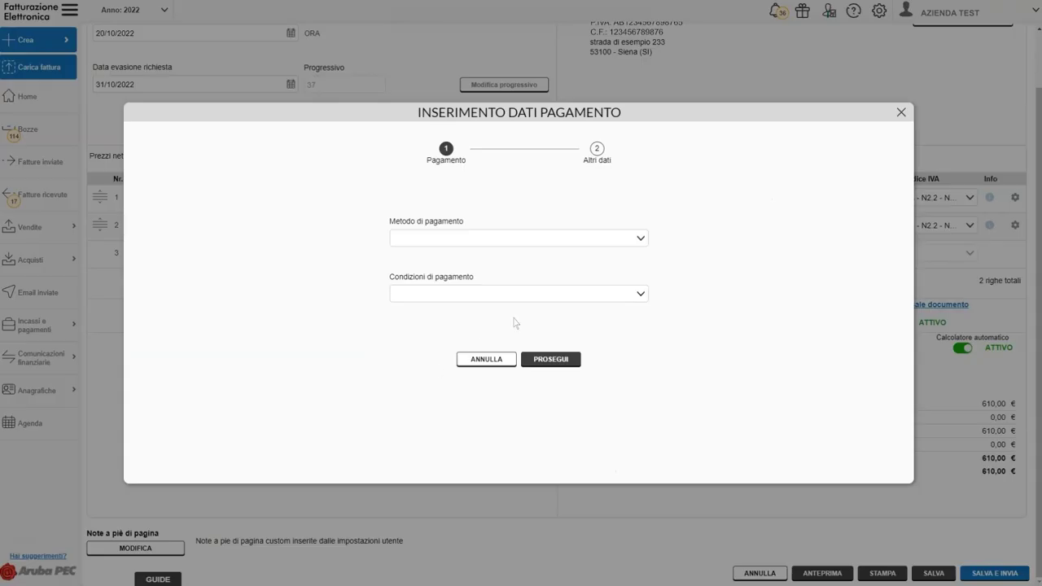
pyautogui.click(642, 239)
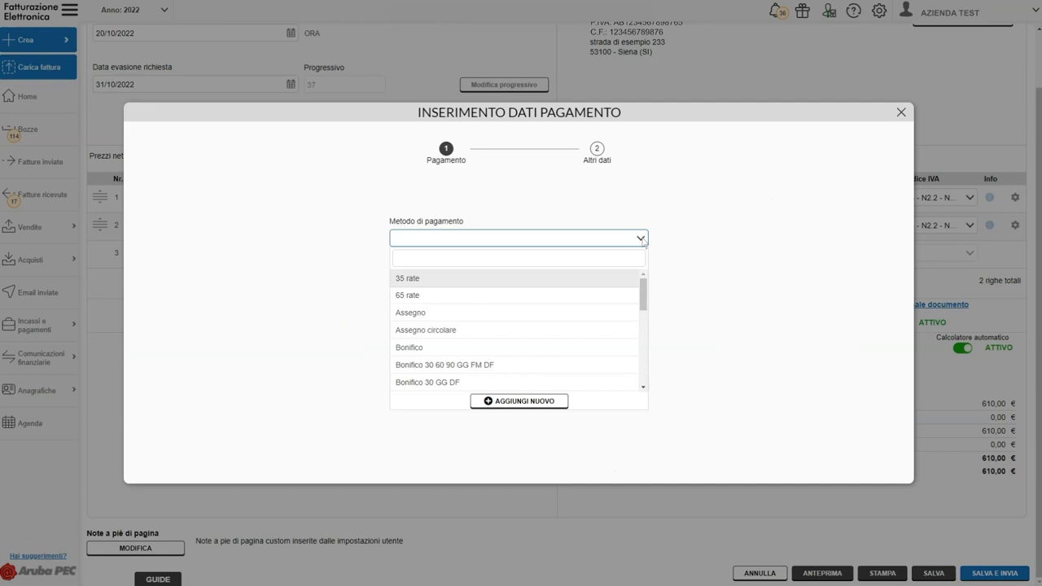
pyautogui.click(513, 367)
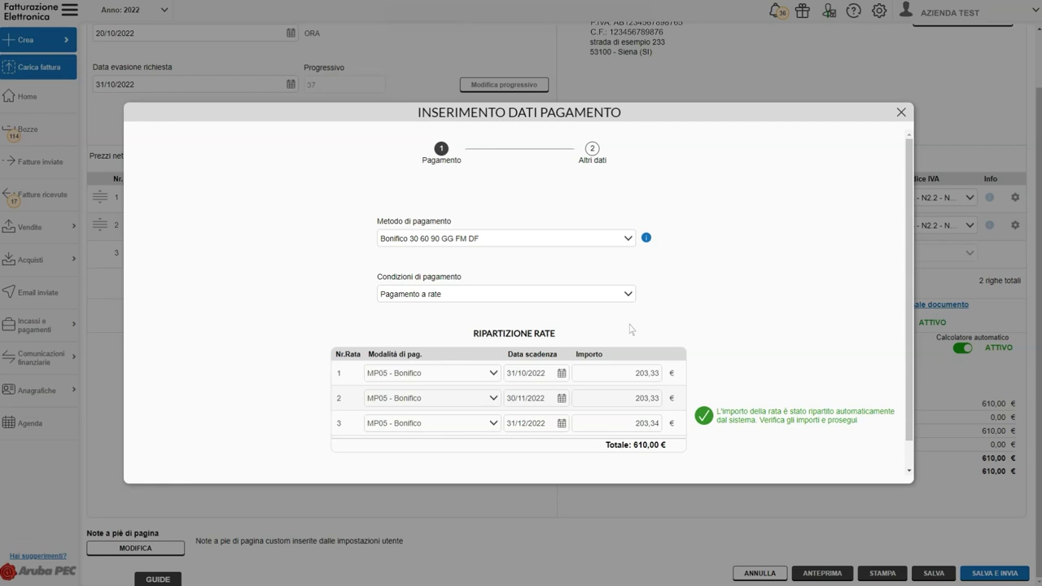
pyautogui.click(623, 378)
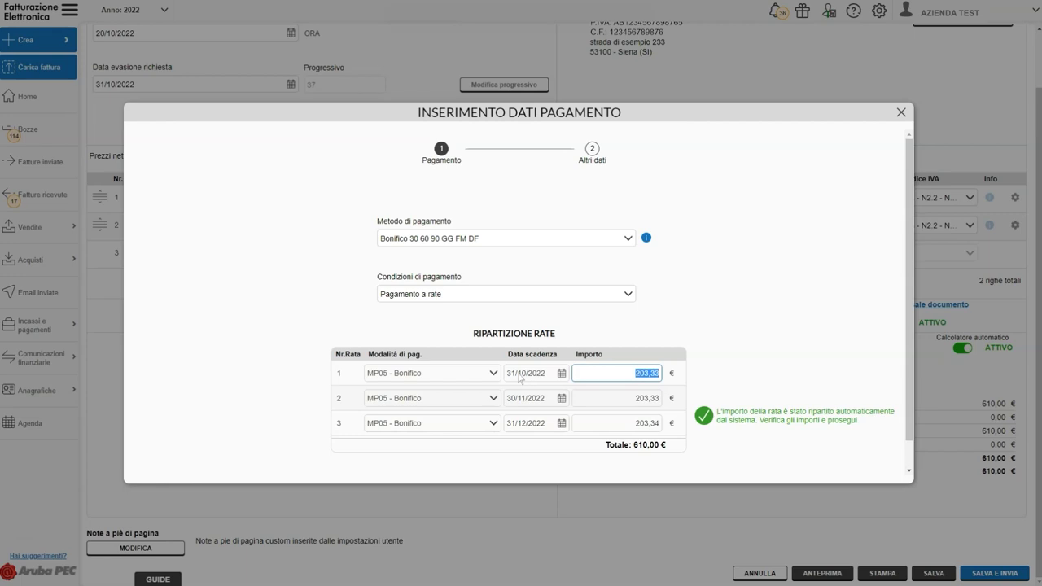
pyautogui.click(494, 376)
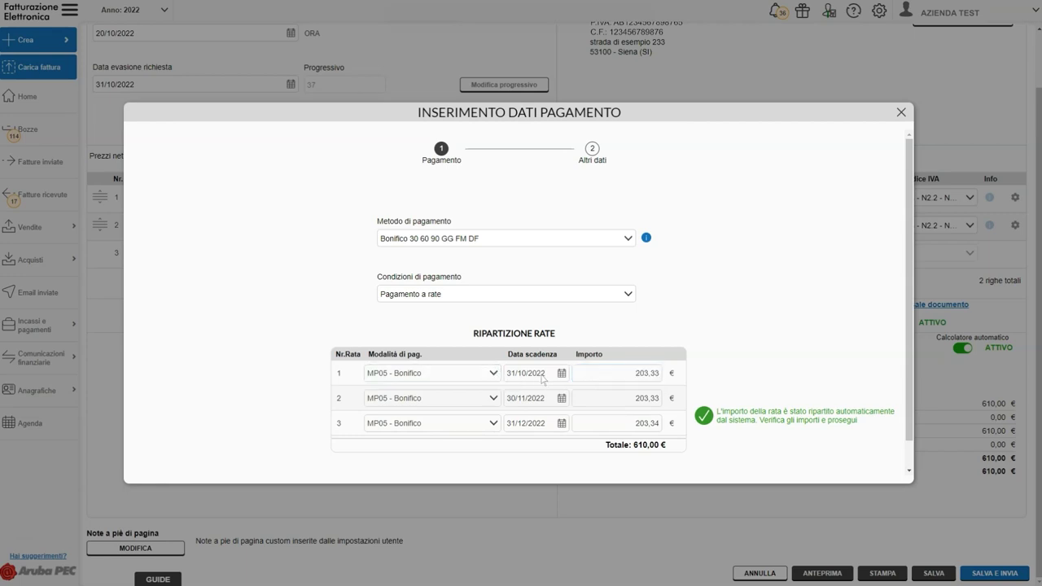
pyautogui.scroll(-1, 551, 378)
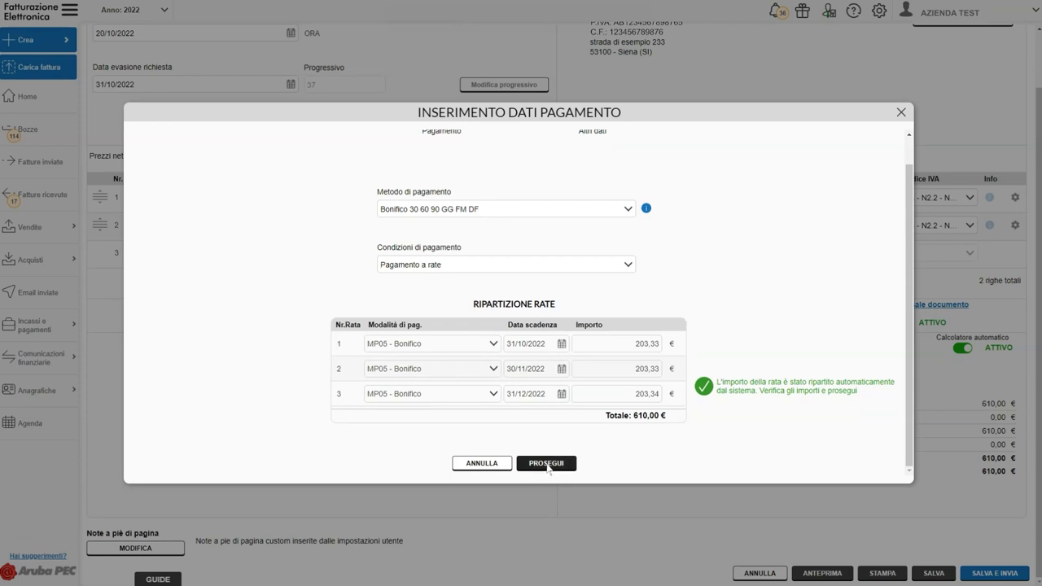
pyautogui.click(547, 464)
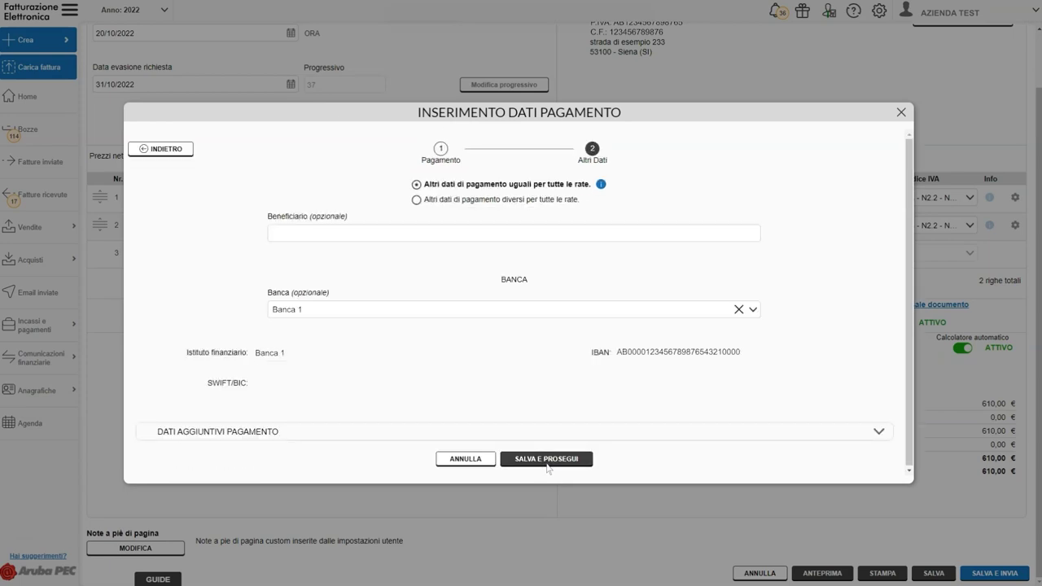
# Review the available banks, keep Banca 1 and save the payment data
pyautogui.click(753, 311)
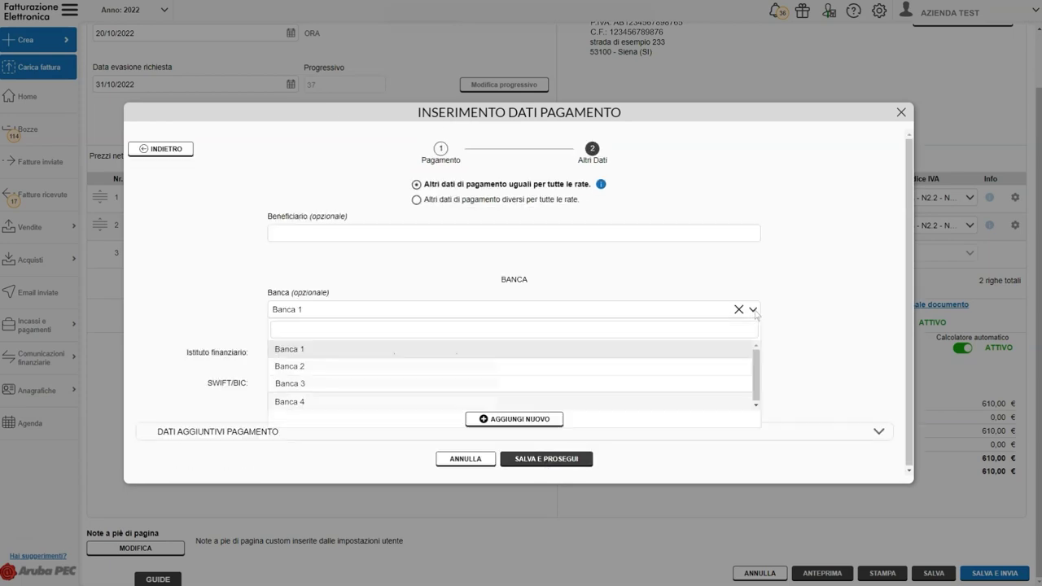
pyautogui.click(754, 311)
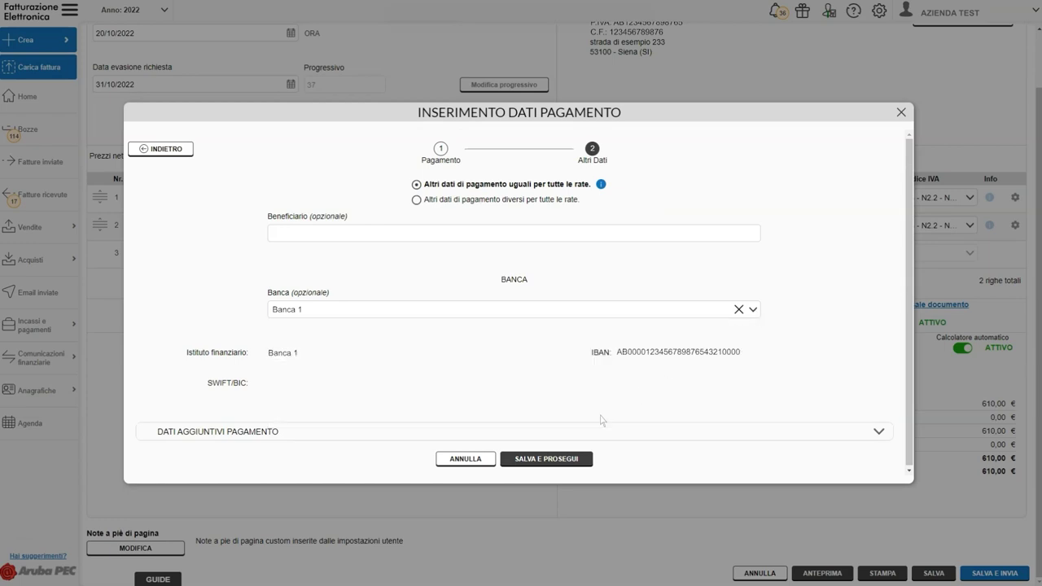
pyautogui.click(546, 458)
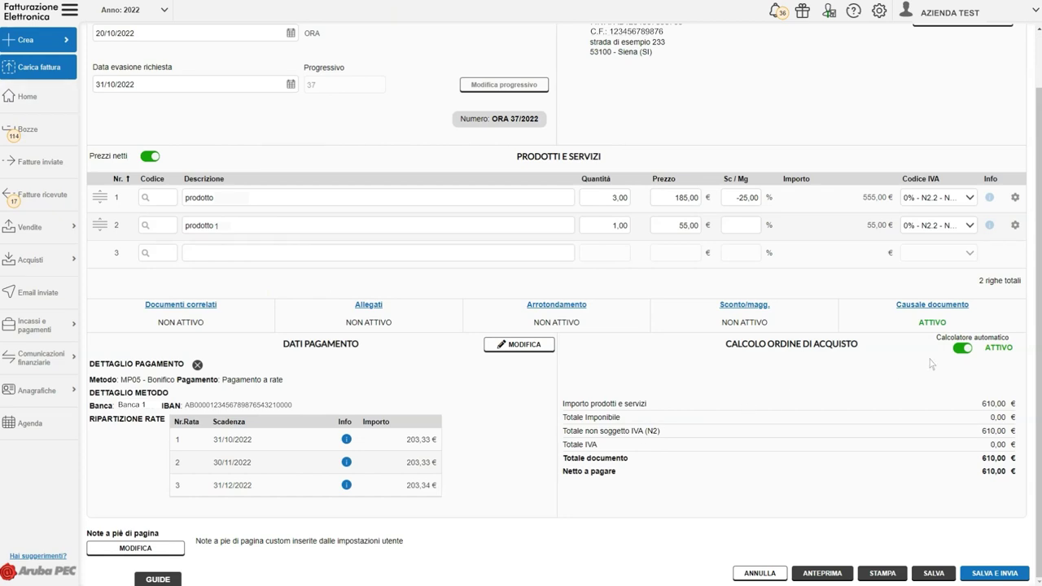
# Try to disable the automatic calculator for the order totals and cancel the change
pyautogui.click(962, 348)
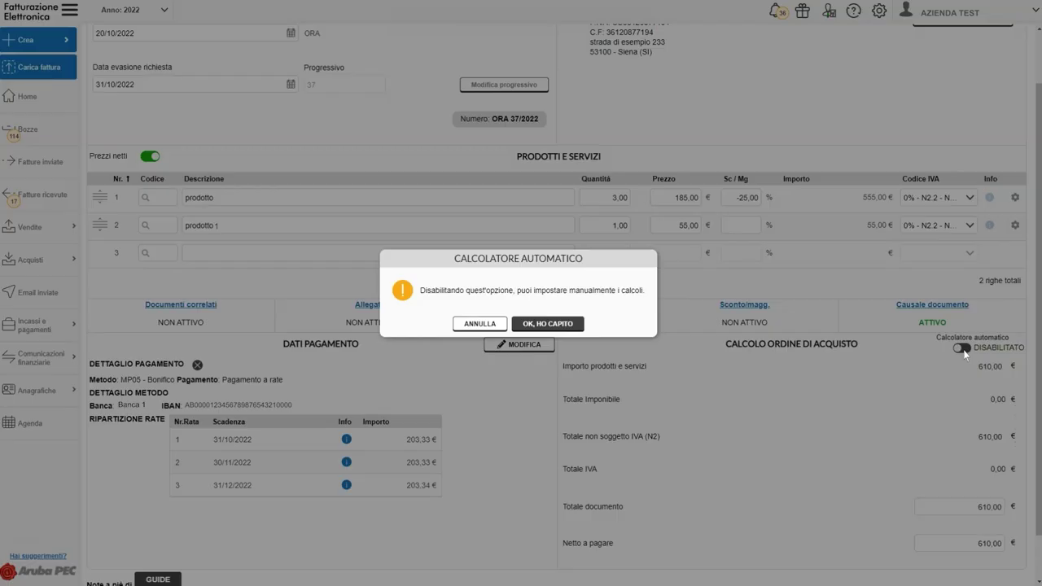
pyautogui.click(481, 324)
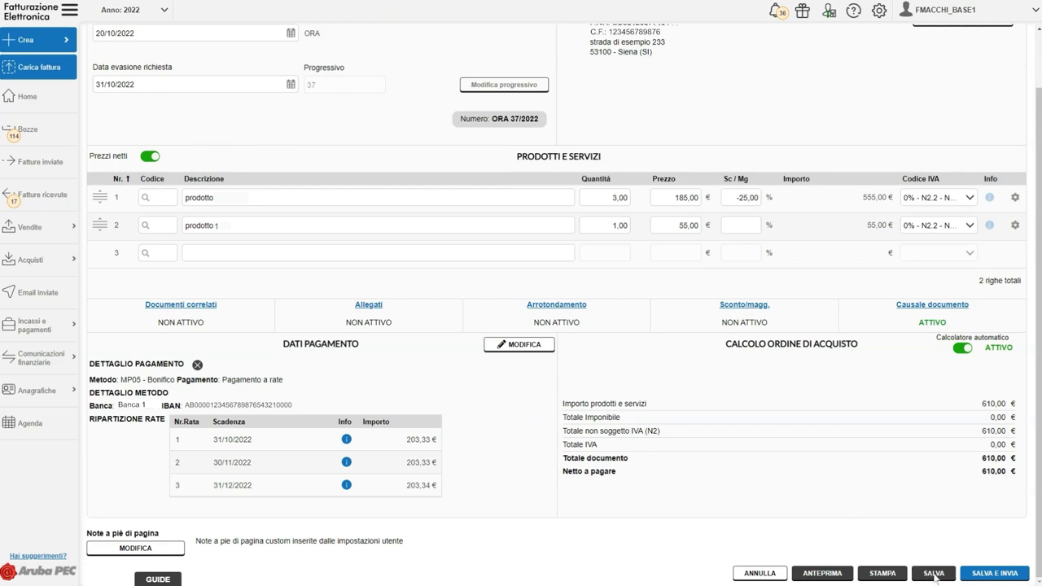
# Save the purchase order for sending by email and add a second recipient field to the message
pyautogui.click(935, 574)
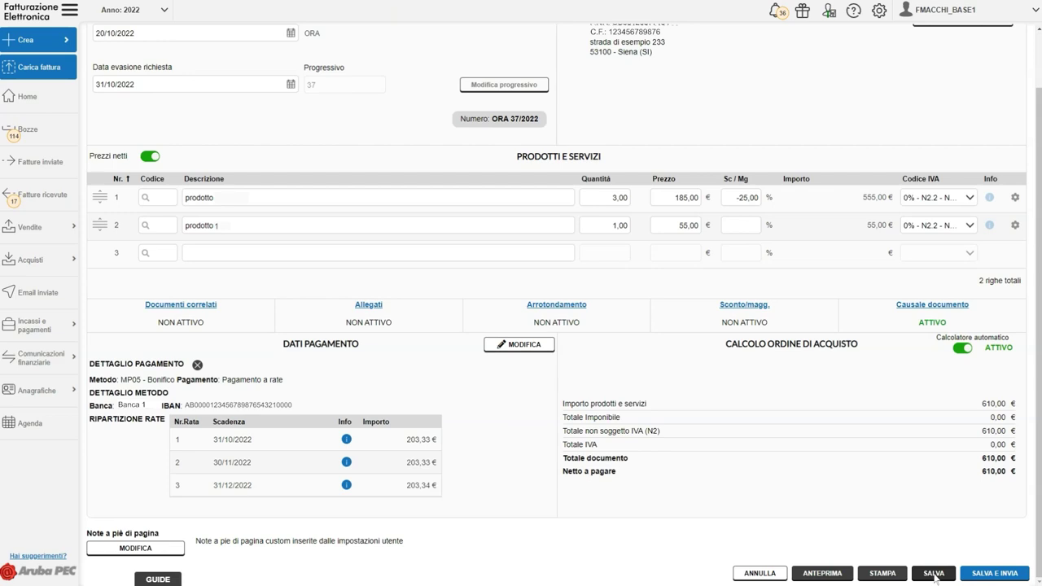
pyautogui.click(934, 573)
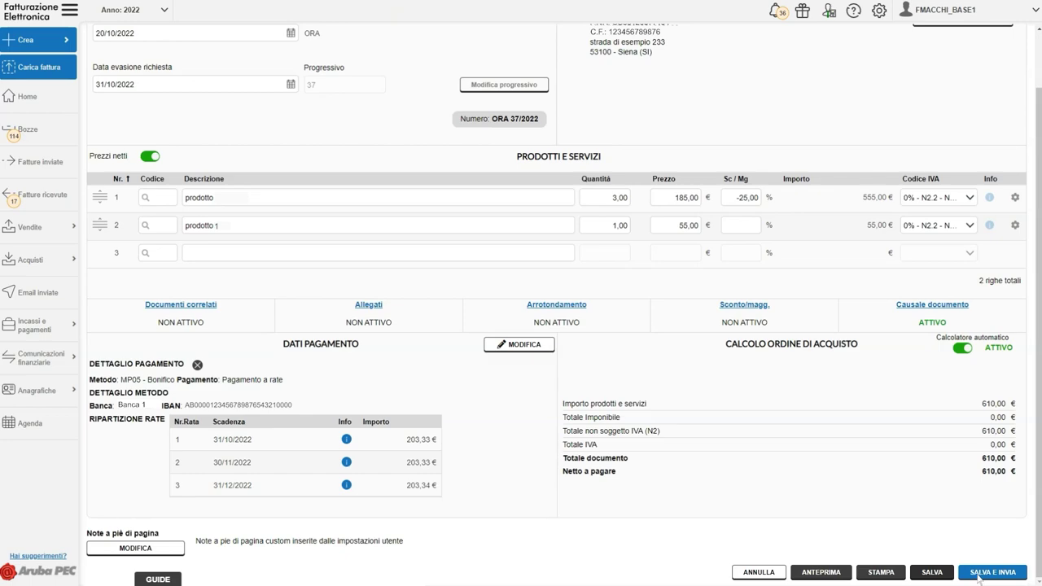
pyautogui.click(992, 572)
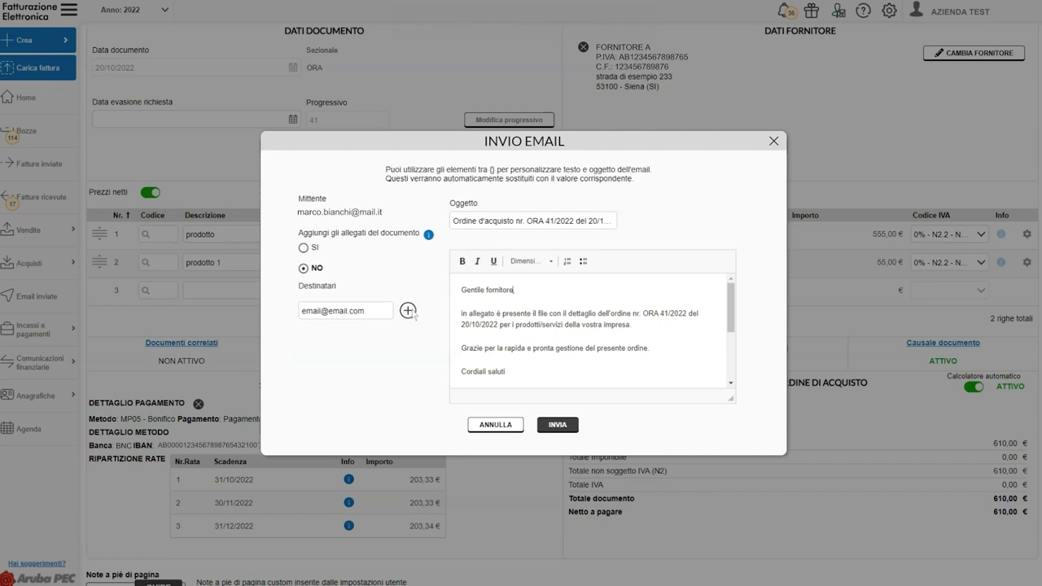
pyautogui.click(408, 311)
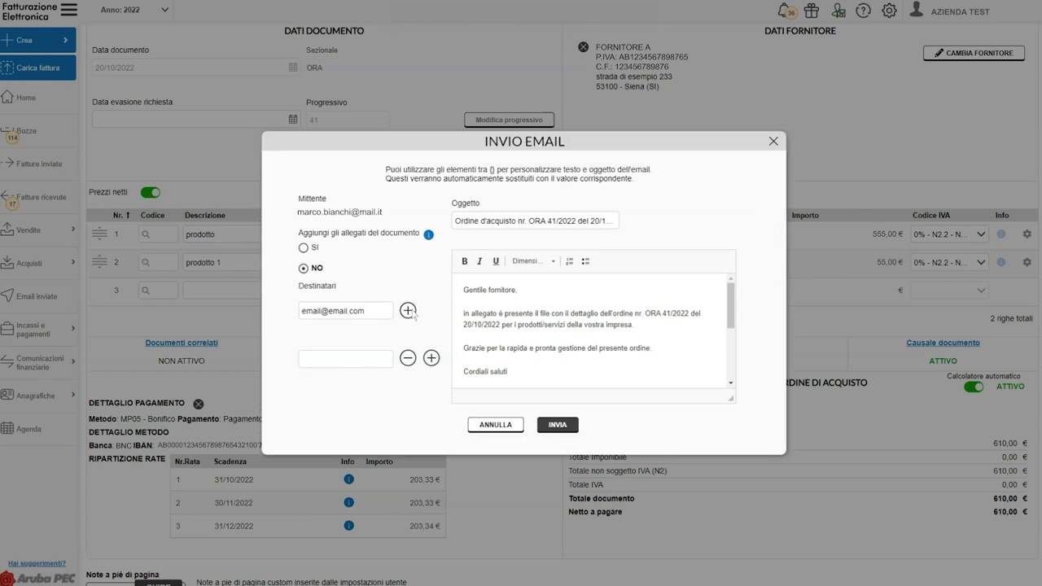